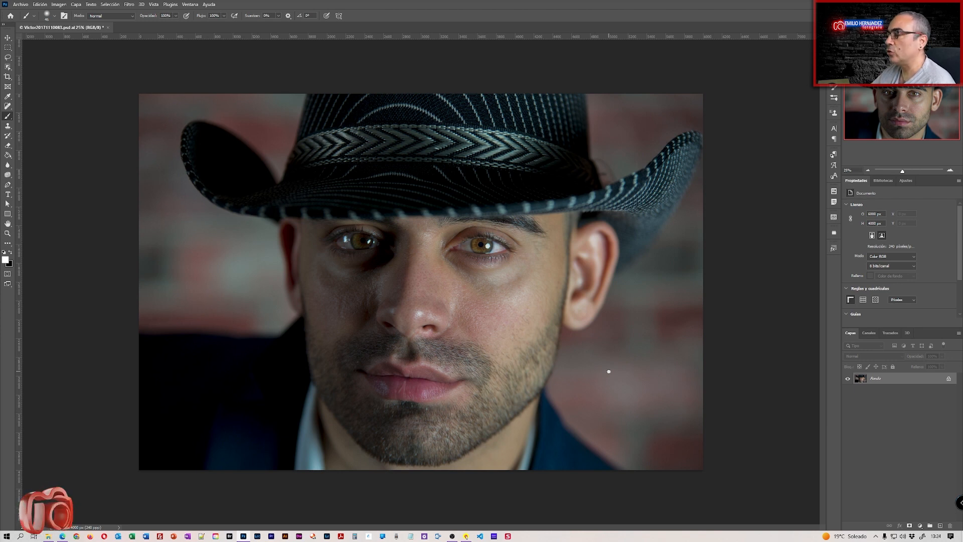
Step: Duplicate the portrait document, keeping the proposed copy name, and bring the duplicate into view
{"action": "left_click", "coordinate": [58, 4]}
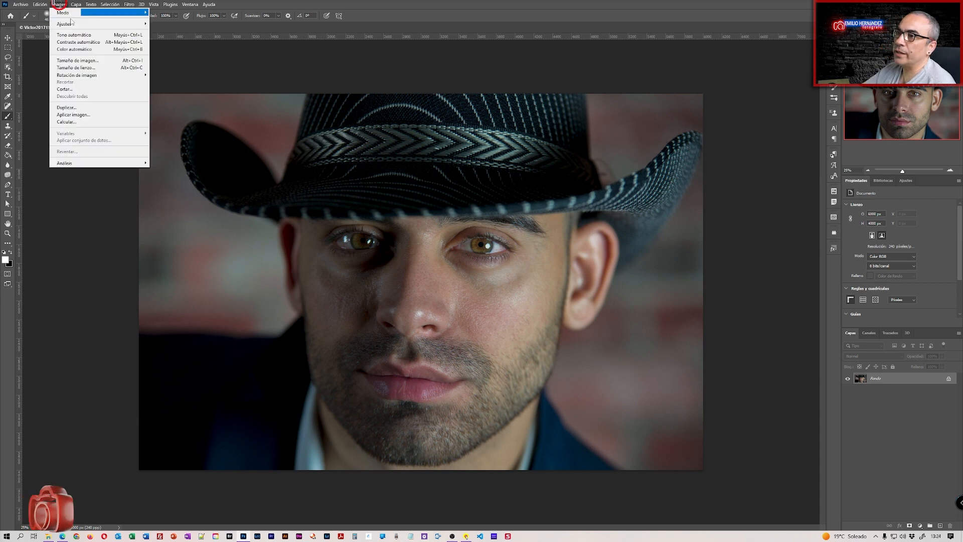
{"action": "left_click", "coordinate": [92, 107]}
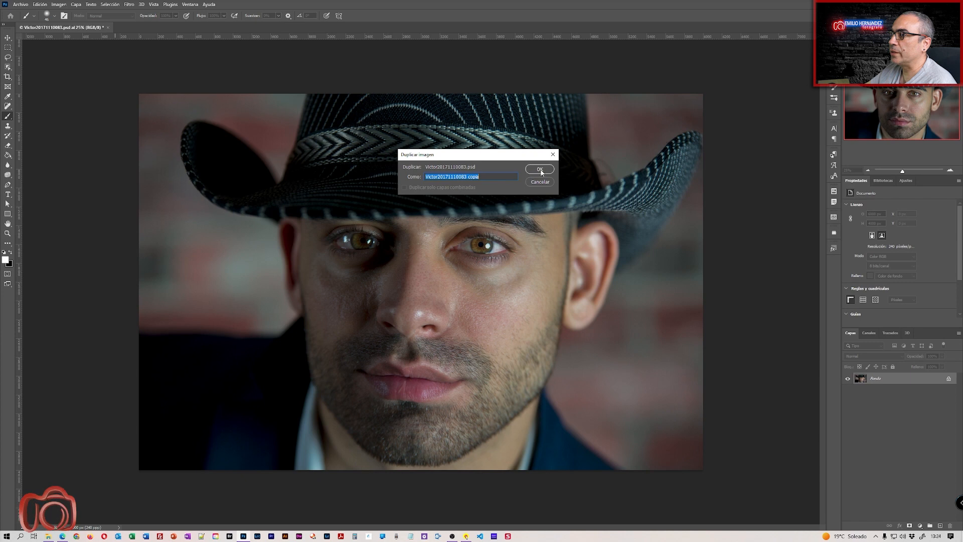
{"action": "left_click", "coordinate": [539, 169]}
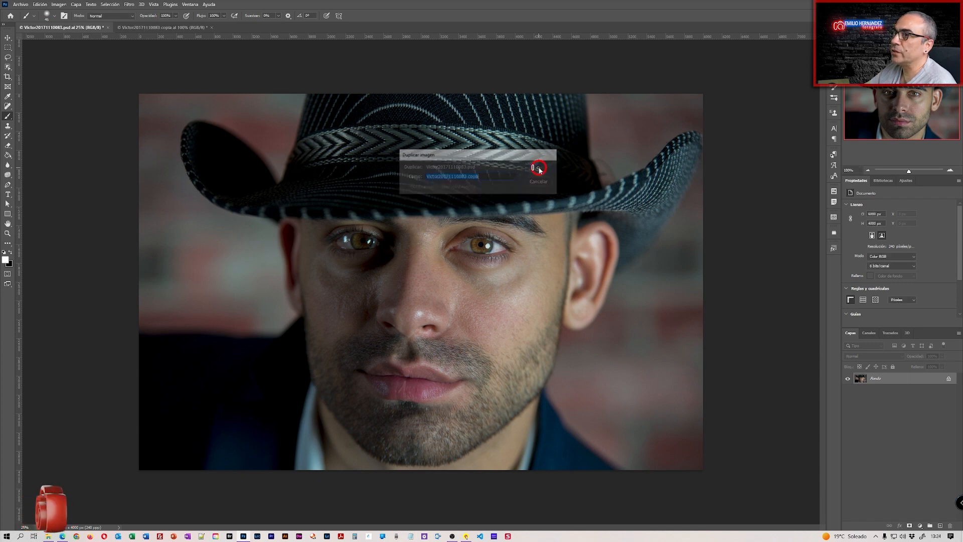
{"action": "left_click", "coordinate": [77, 26]}
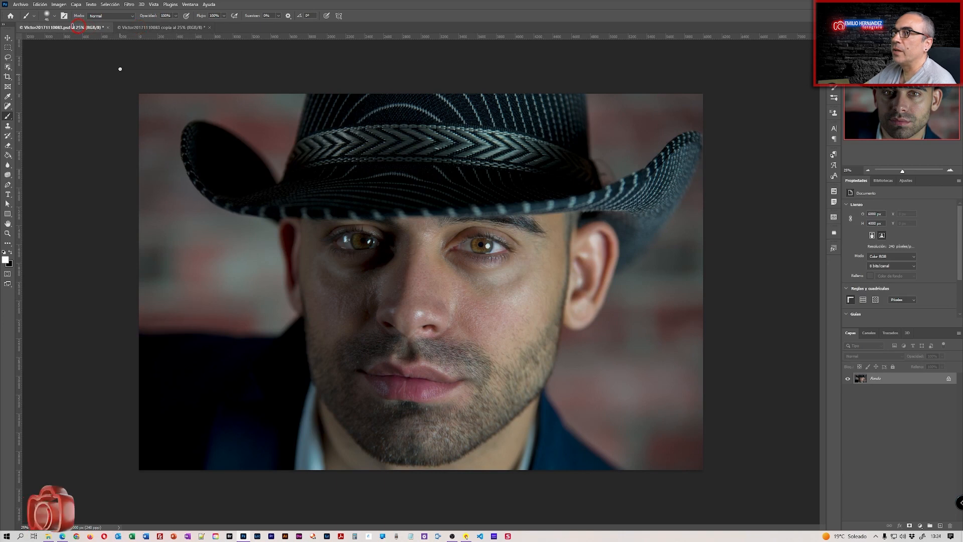
{"action": "left_click", "coordinate": [159, 27]}
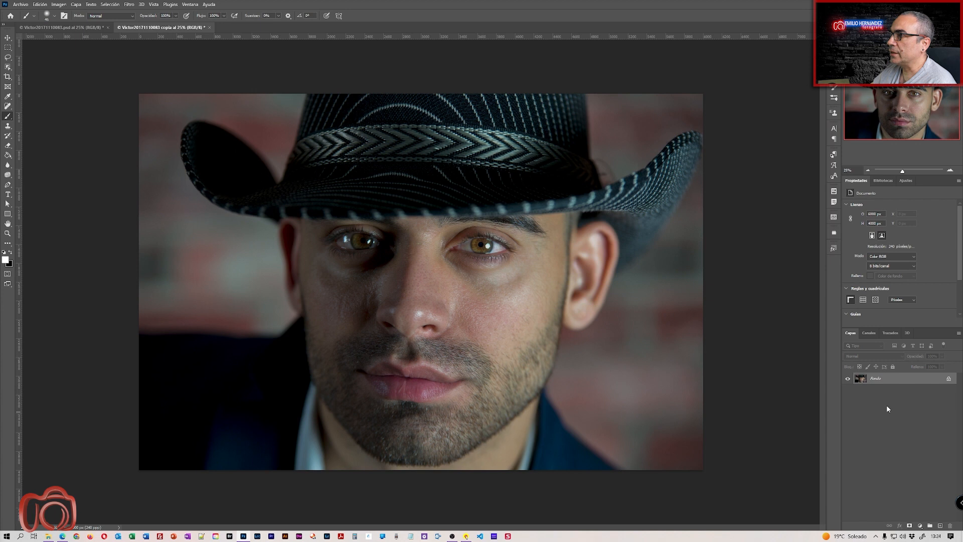
Step: Convert the duplicate's color mode to Lab Color
{"action": "left_click", "coordinate": [58, 5]}
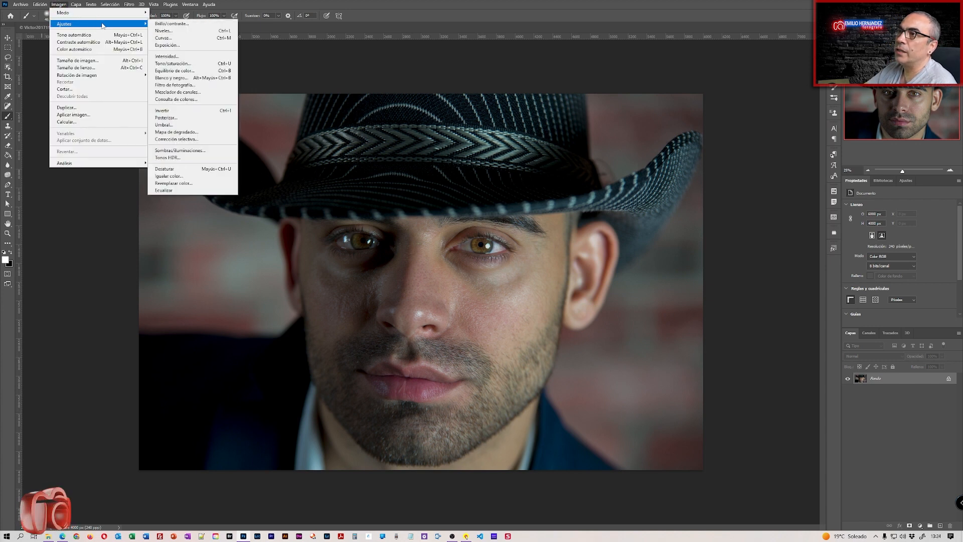
{"action": "mouse_move", "coordinate": [107, 14]}
{"action": "left_click", "coordinate": [185, 56]}
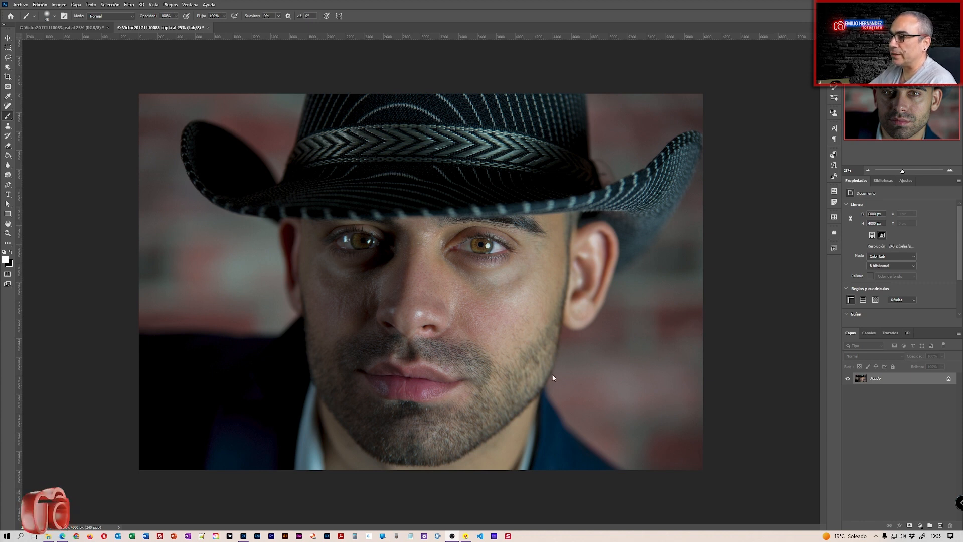
Step: Isolate the duplicate's Luminosidad channel and copy its entire contents
{"action": "left_click", "coordinate": [868, 333]}
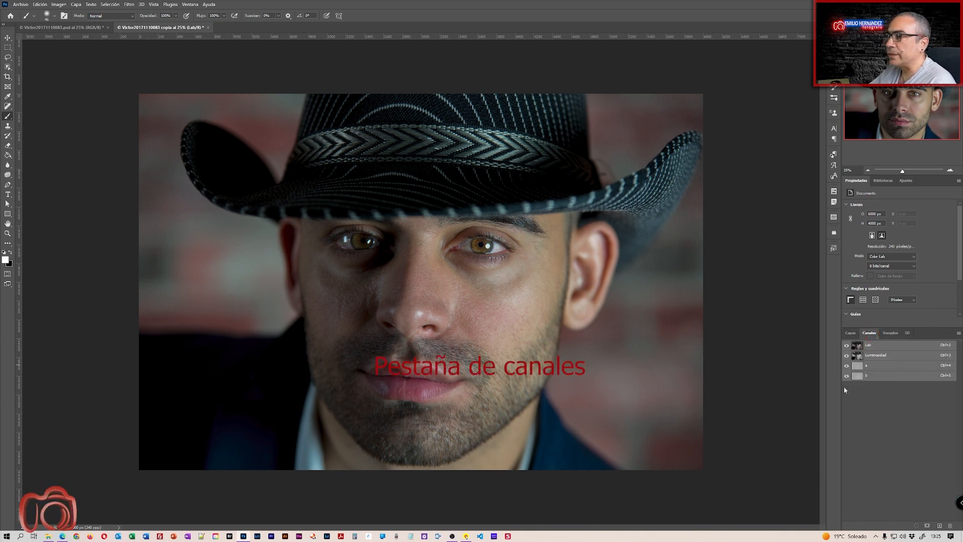
{"action": "left_click", "coordinate": [858, 355]}
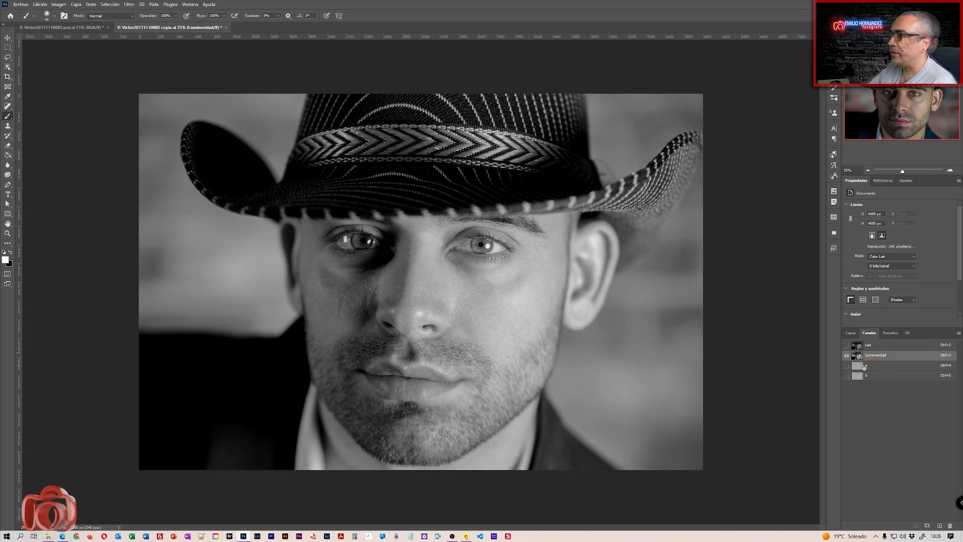
{"action": "key", "text": "ctrl+a"}
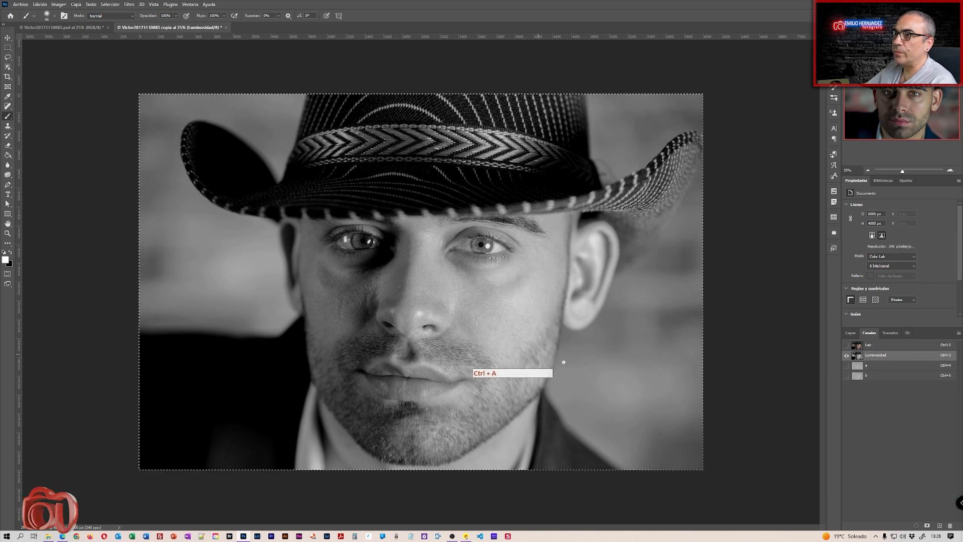
{"action": "key", "text": "ctrl+c"}
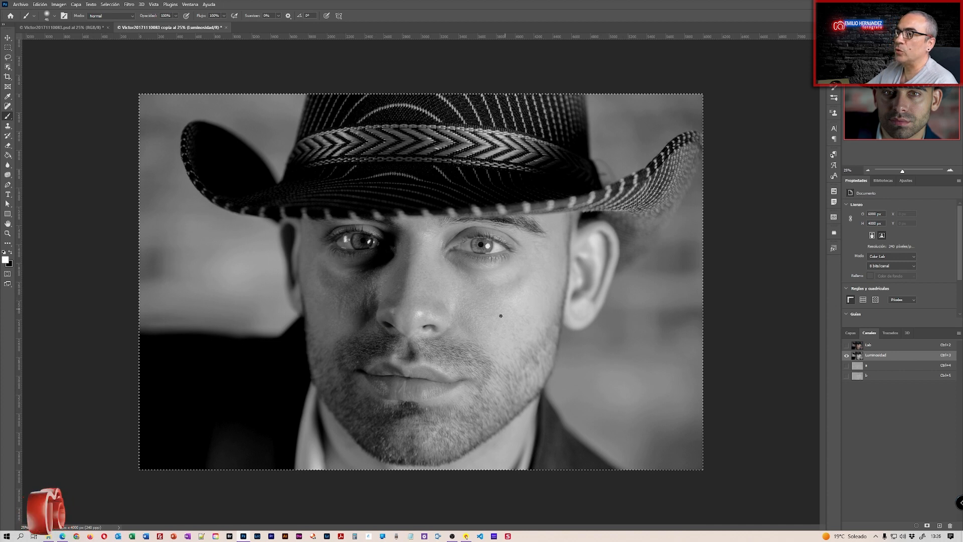
Step: Paste the copied luminosity channel as a new layer above the background in the original RGB document
{"action": "left_click", "coordinate": [76, 27]}
{"action": "left_click", "coordinate": [850, 333]}
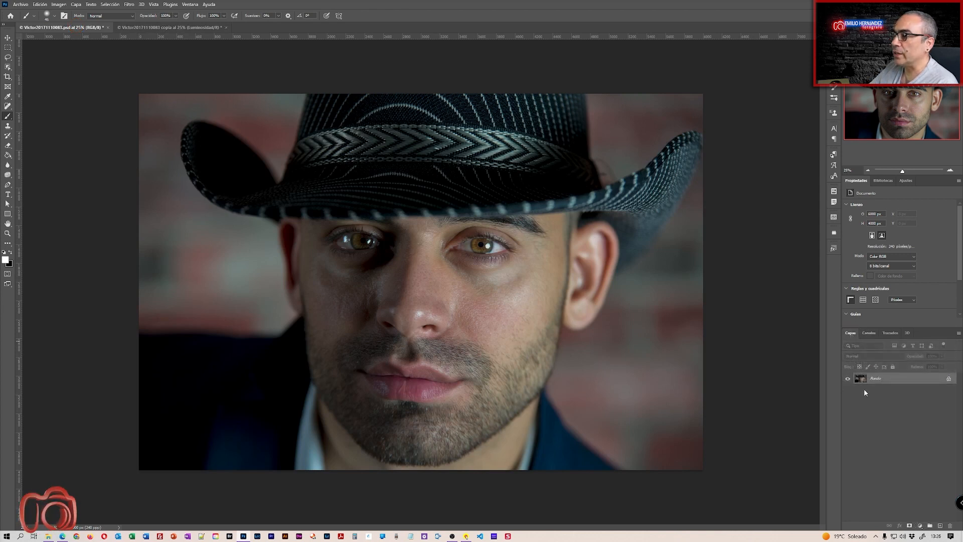
{"action": "key", "text": "ctrl+v"}
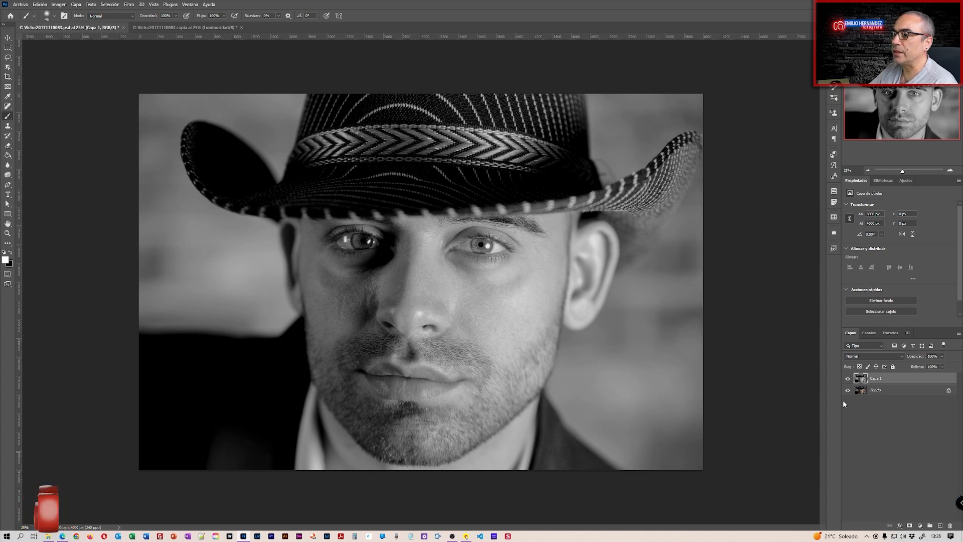
Step: Compare the red, green and blue channels, load the red channel as a selection and invert that selection
{"action": "left_click", "coordinate": [869, 332]}
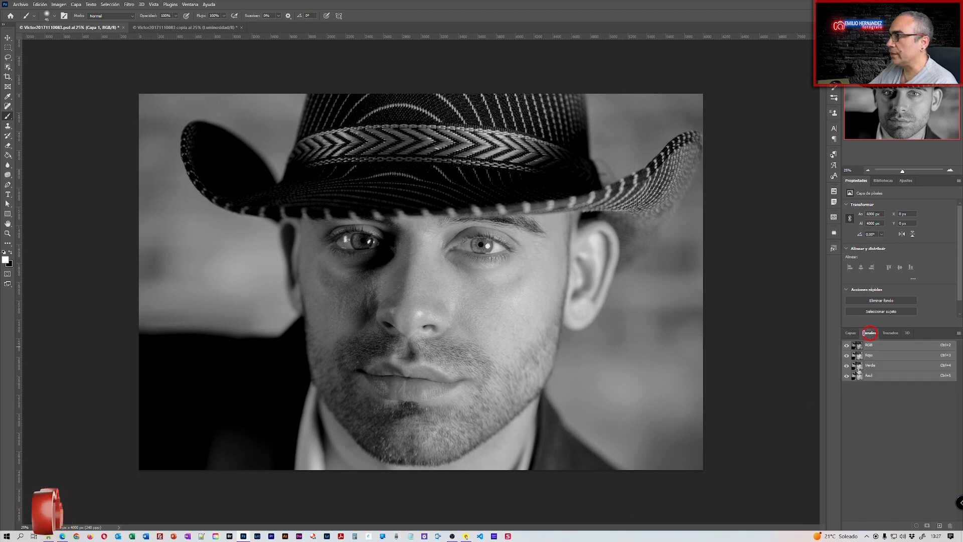
{"action": "left_click", "coordinate": [857, 356]}
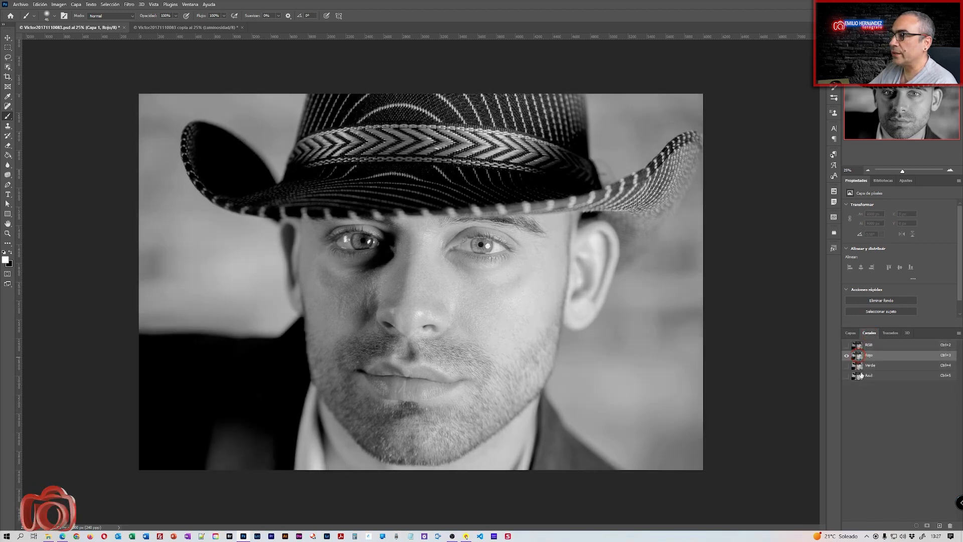
{"action": "left_click", "coordinate": [859, 366]}
{"action": "left_click", "coordinate": [859, 376]}
{"action": "left_click", "coordinate": [858, 366]}
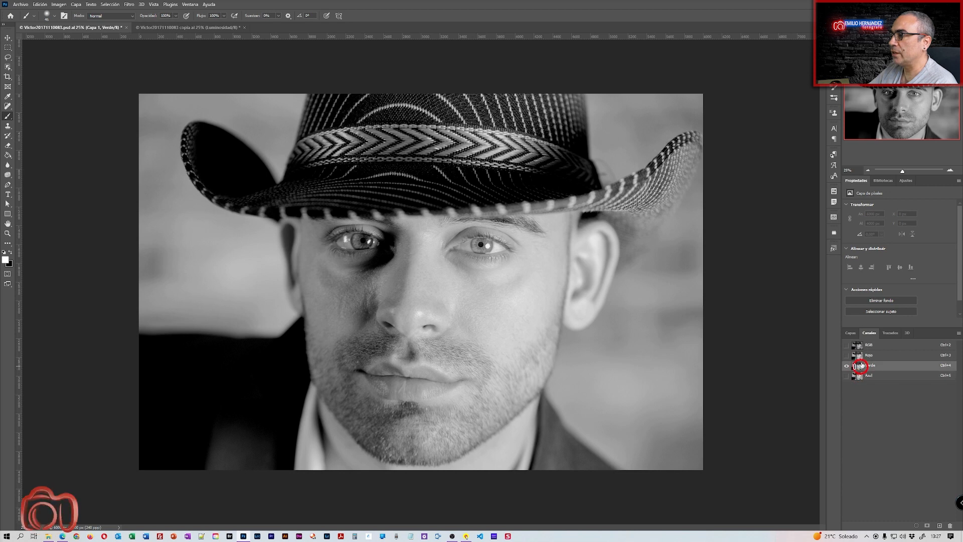
{"action": "left_click", "coordinate": [858, 356]}
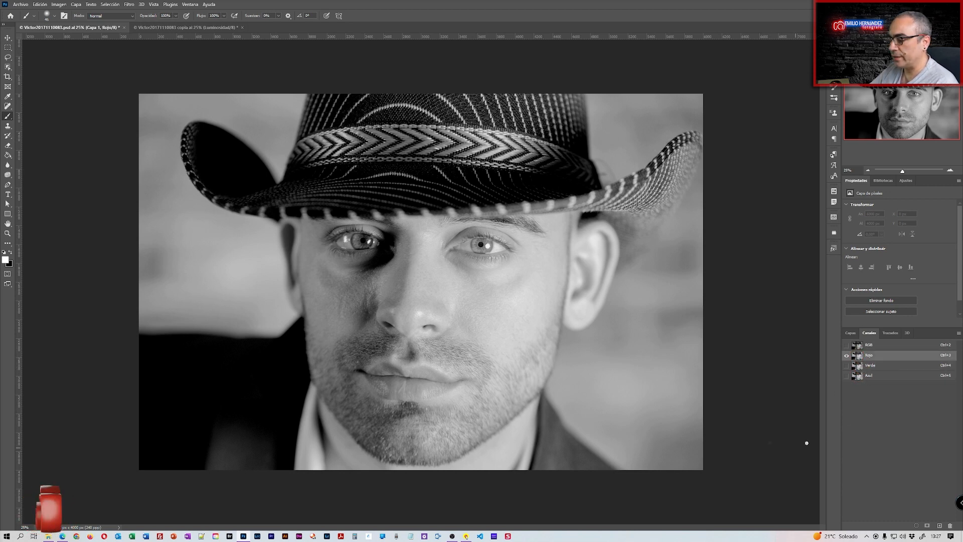
{"action": "left_click", "coordinate": [858, 357], "text": "ctrl"}
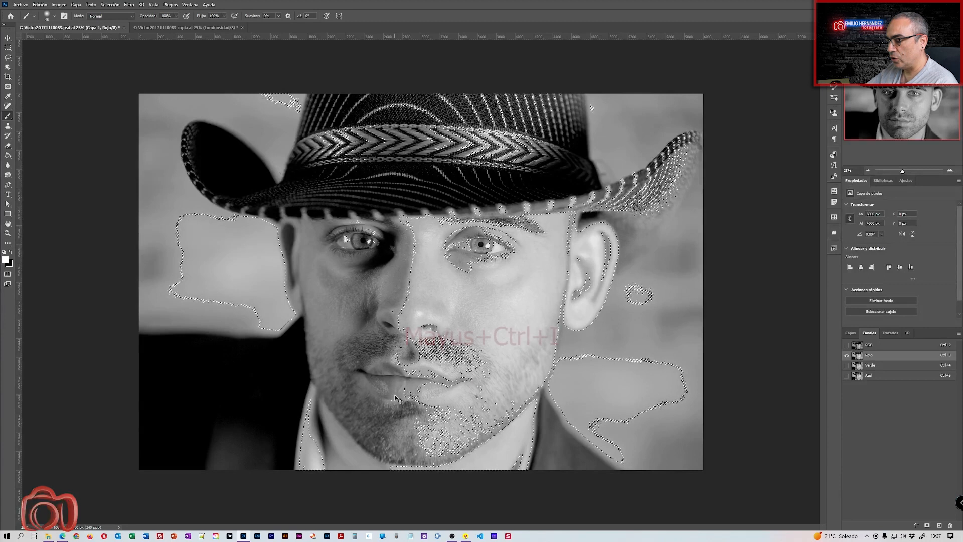
{"action": "key", "text": "ctrl+shift+i"}
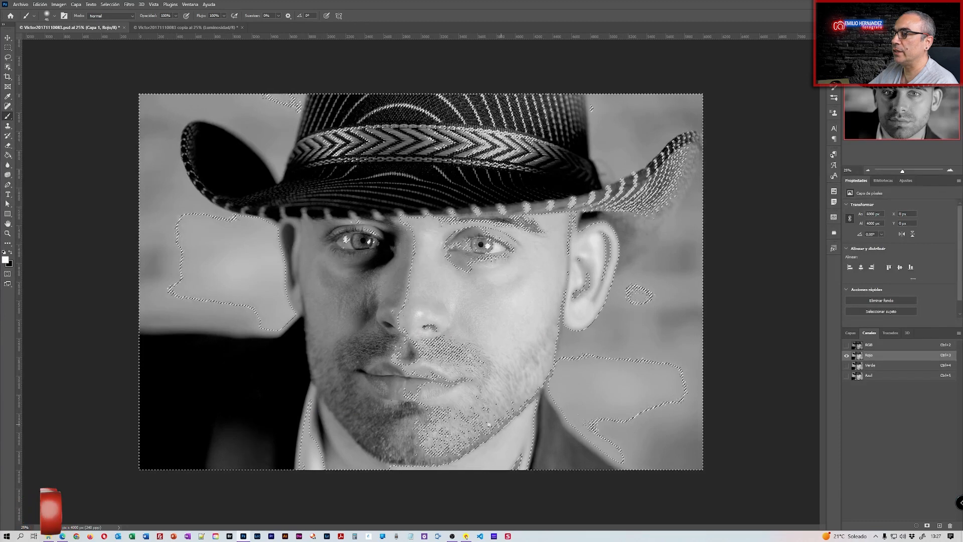
Step: Restore the RGB composite and add a black (000000) solid color fill layer masked by the inverted selection above Capa 1
{"action": "left_click", "coordinate": [866, 346]}
{"action": "left_click", "coordinate": [850, 333]}
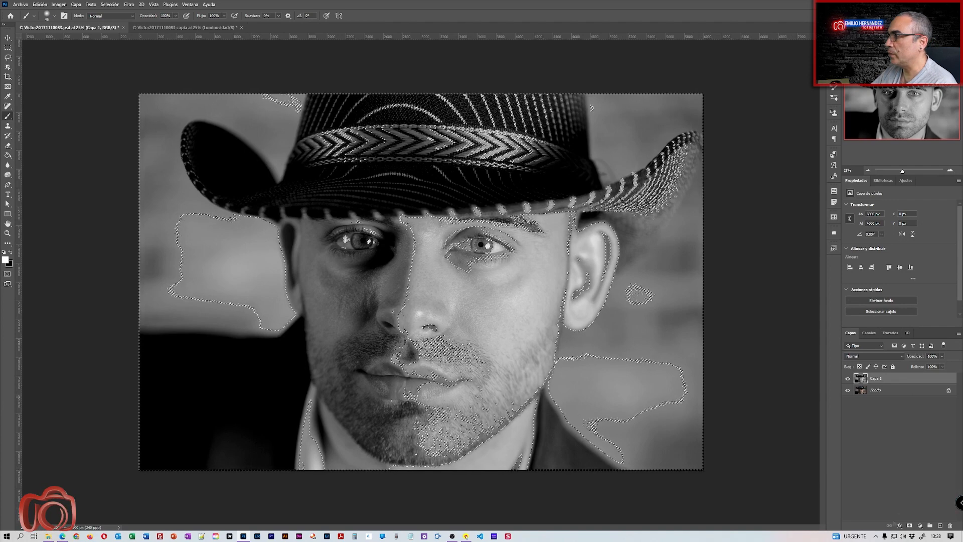
{"action": "left_click", "coordinate": [919, 525]}
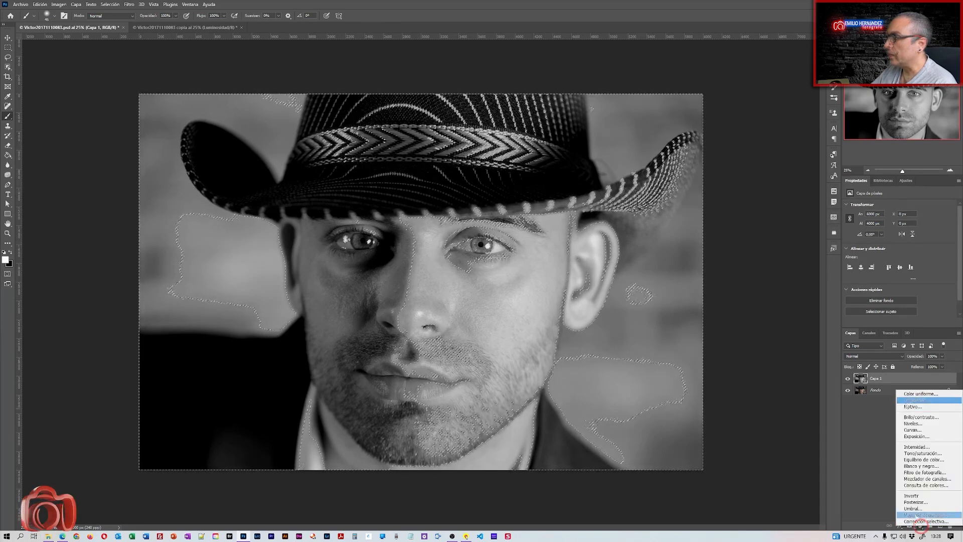
{"action": "left_click", "coordinate": [911, 394]}
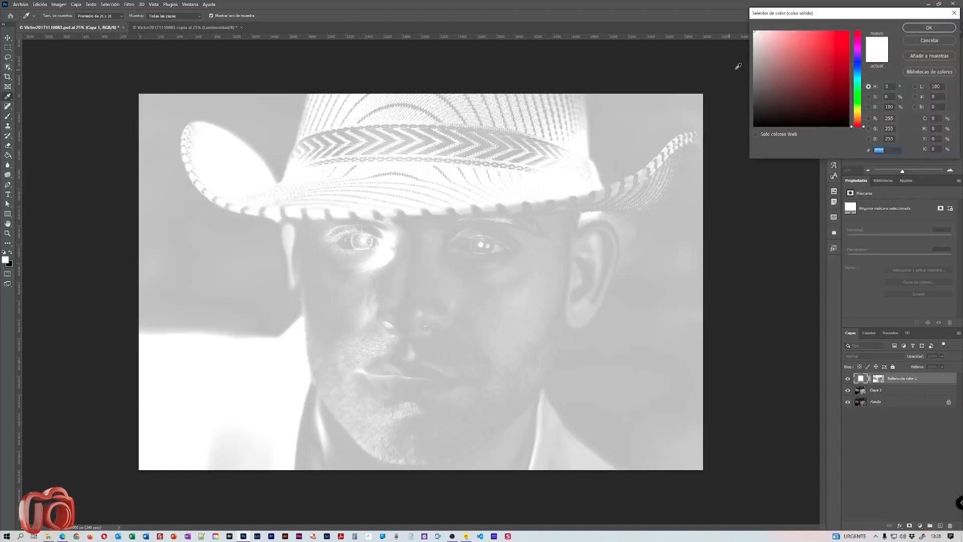
{"action": "left_click", "coordinate": [752, 123]}
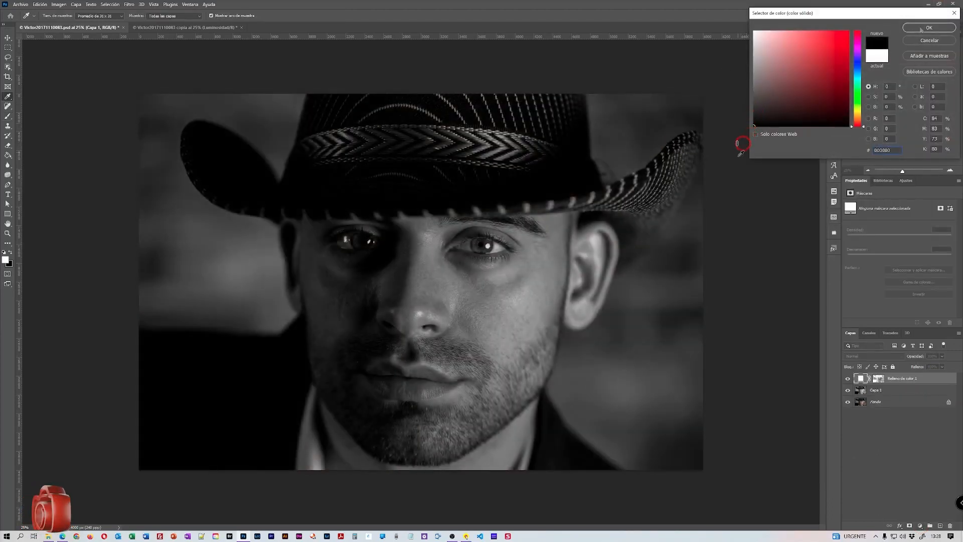
{"action": "key", "text": "Return"}
{"action": "key", "text": "b"}
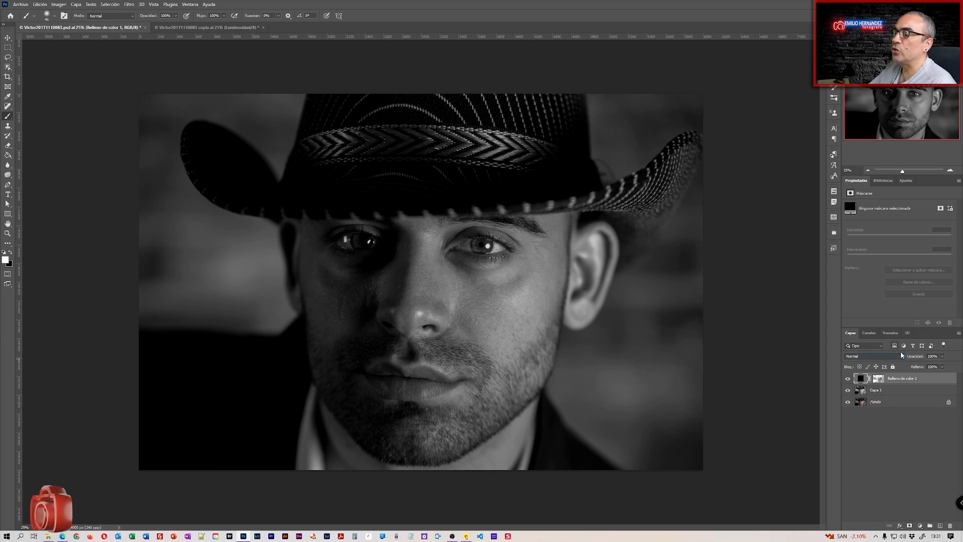
Step: Set the color fill layer's blend mode to Luz suave and lower its opacity to about 72%
{"action": "left_click", "coordinate": [902, 356]}
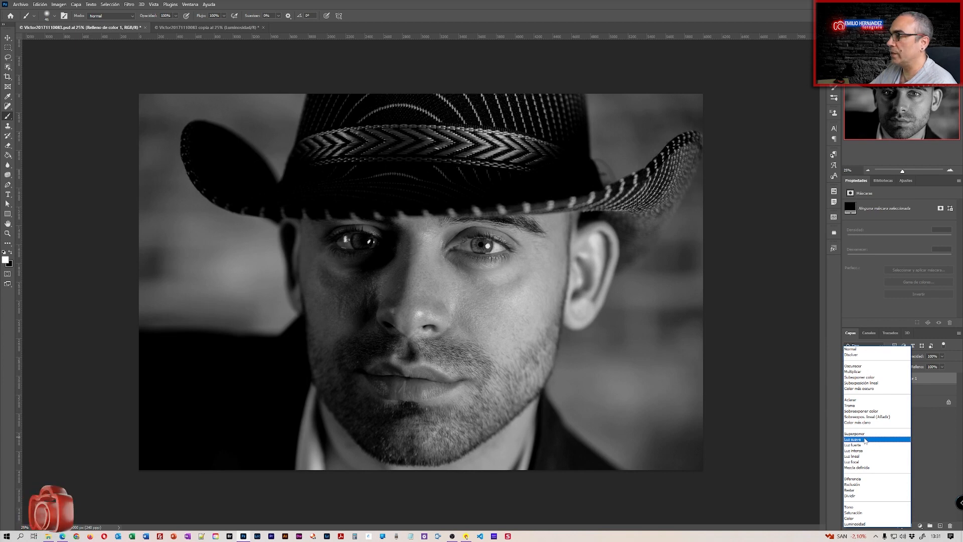
{"action": "left_click", "coordinate": [865, 441]}
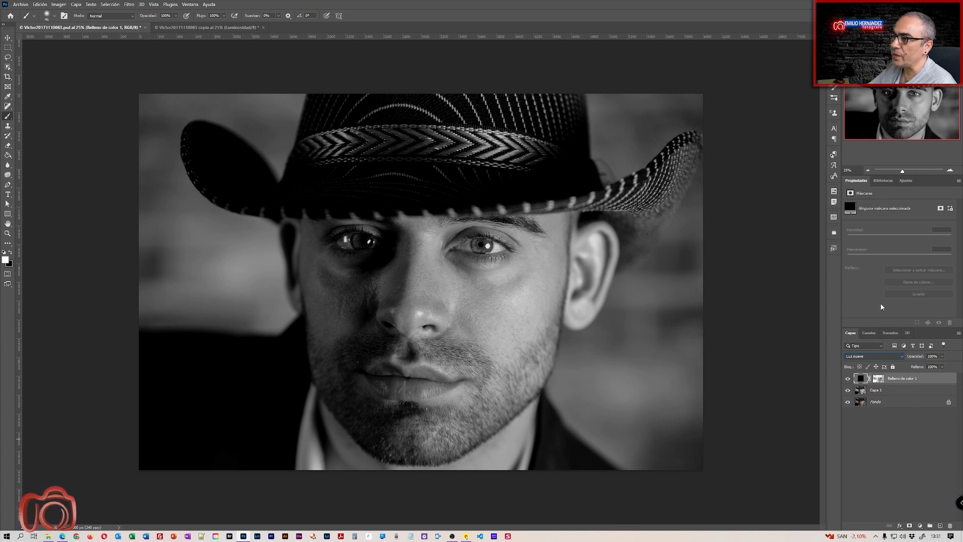
{"action": "left_click_drag", "start_coordinate": [919, 358], "coordinate": [913, 360]}
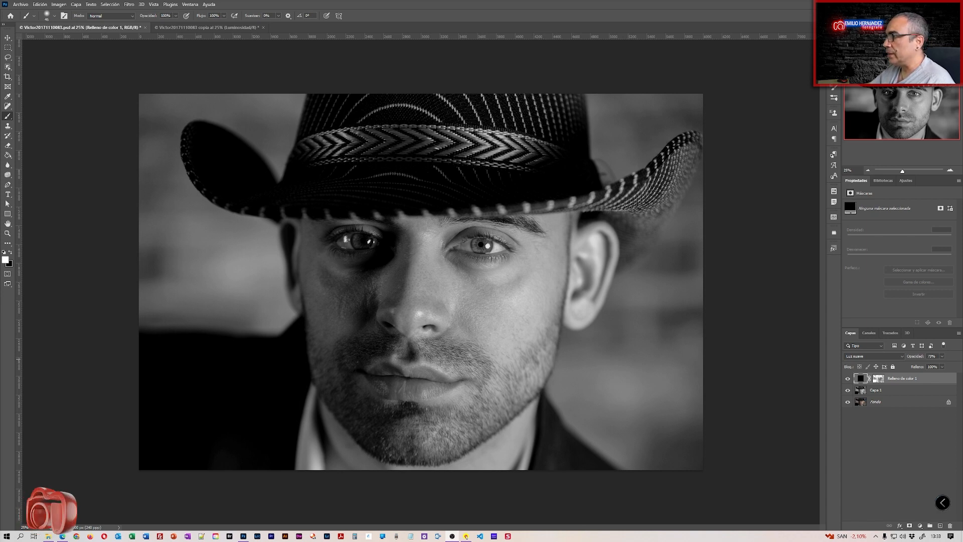
Step: Recolor the fill layer to dark brown #382709 and toggle the layer's visibility to compare the tint
{"action": "double_click", "coordinate": [862, 380]}
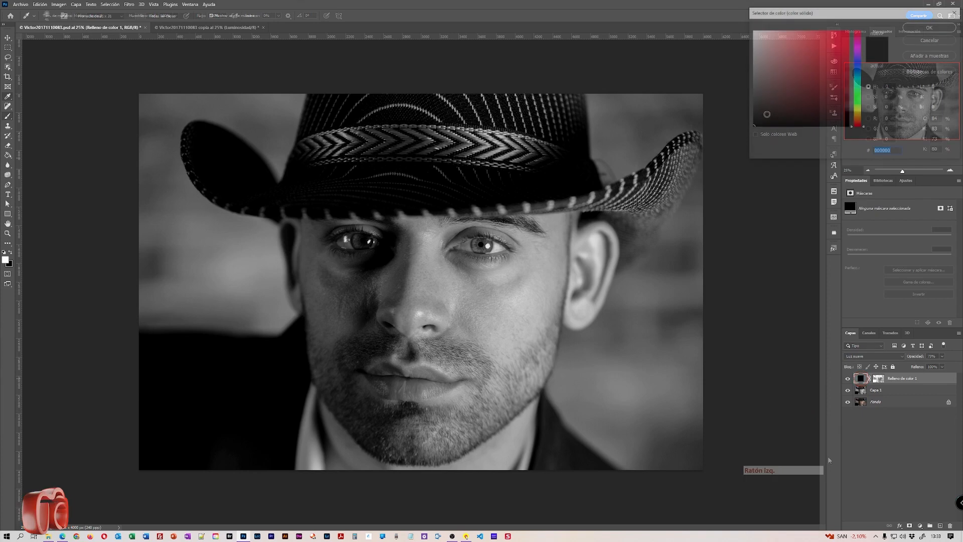
{"action": "left_click_drag", "start_coordinate": [766, 110], "coordinate": [858, 116]}
{"action": "left_click", "coordinate": [858, 96]}
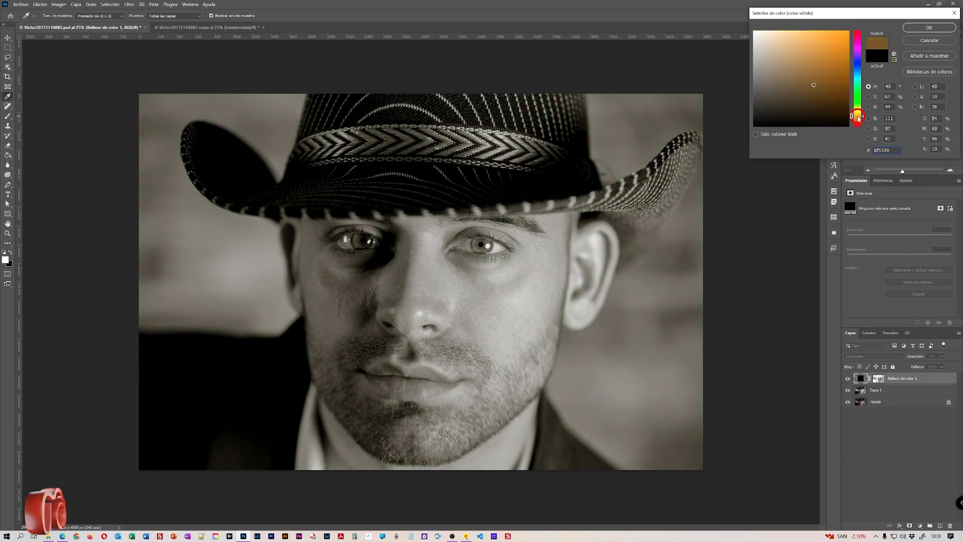
{"action": "left_click_drag", "start_coordinate": [858, 119], "coordinate": [856, 124]}
{"action": "mouse_move", "coordinate": [811, 86]}
{"action": "left_mouse_down"}
{"action": "mouse_move", "coordinate": [778, 99]}
{"action": "mouse_move", "coordinate": [808, 107]}
{"action": "mouse_move", "coordinate": [798, 117]}
{"action": "mouse_move", "coordinate": [806, 118]}
{"action": "mouse_move", "coordinate": [779, 114]}
{"action": "mouse_move", "coordinate": [833, 106]}
{"action": "left_mouse_up"}
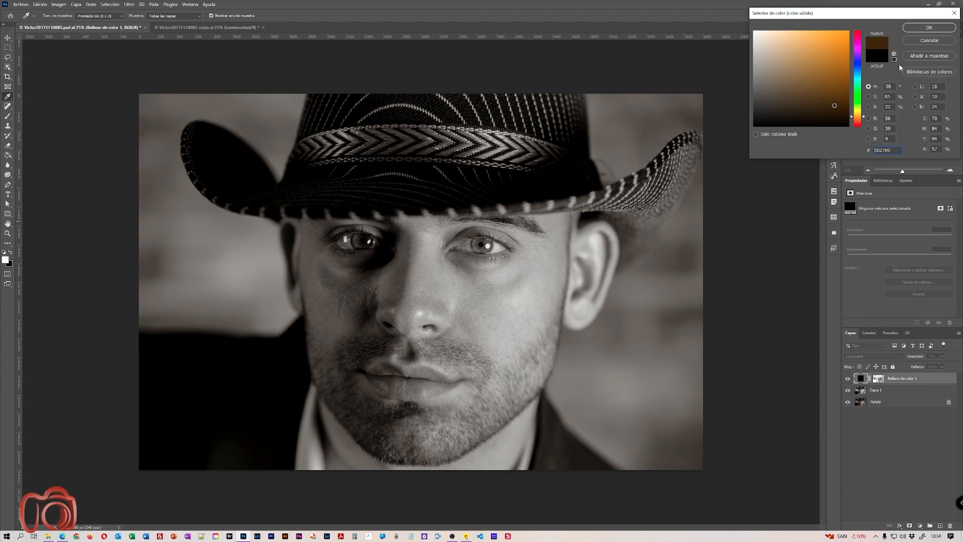
{"action": "left_click", "coordinate": [928, 28]}
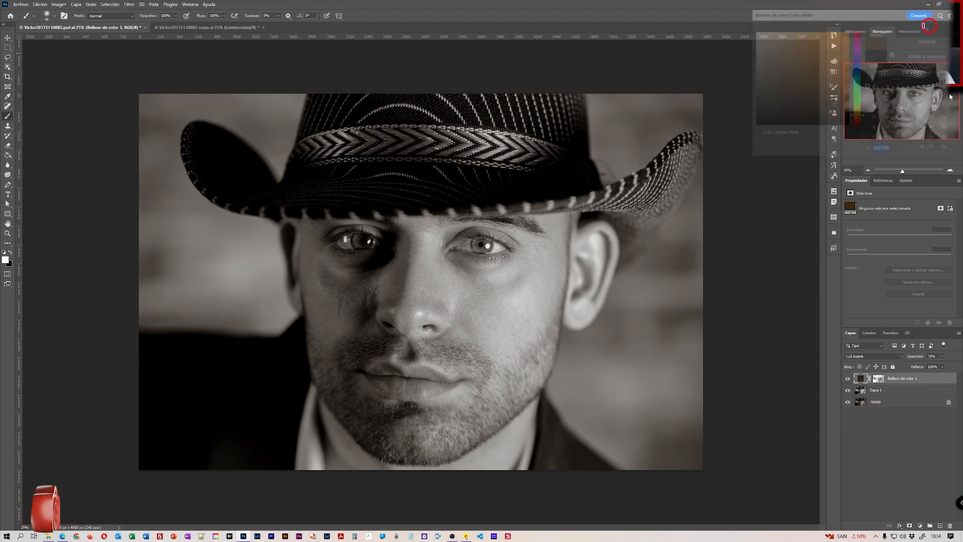
{"action": "left_click", "coordinate": [848, 378]}
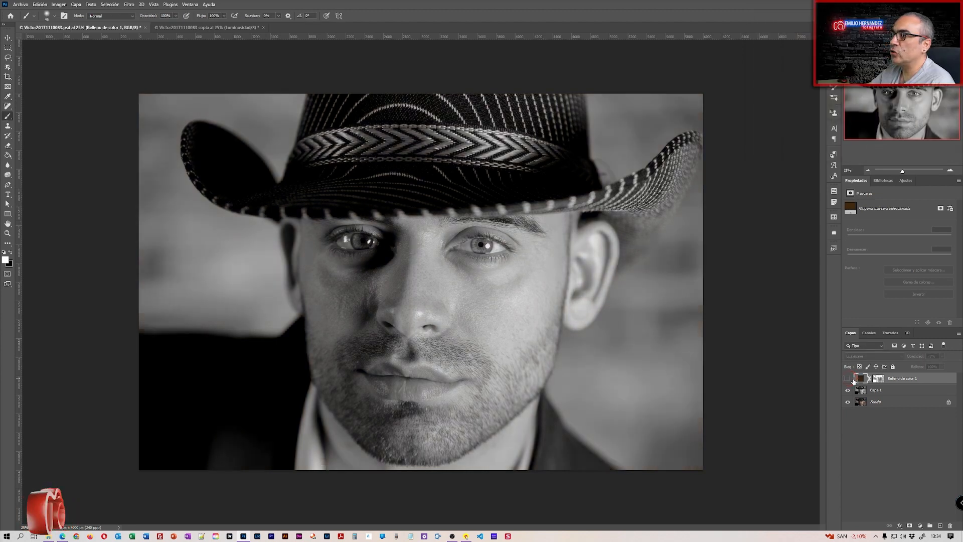
{"action": "left_click", "coordinate": [847, 378]}
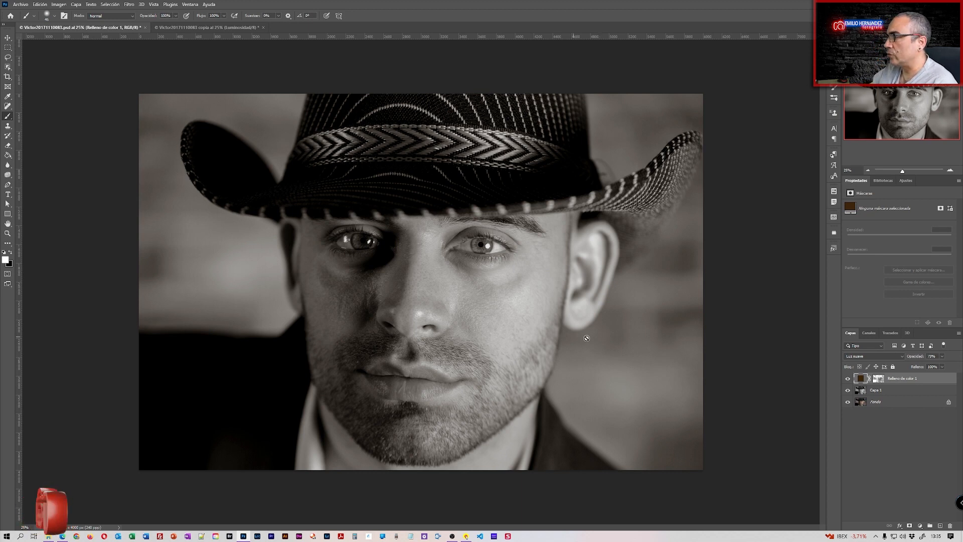
Step: Change the color of the Relleno de color 1 fill layer back to pure black (000000)
{"action": "double_click", "coordinate": [861, 379]}
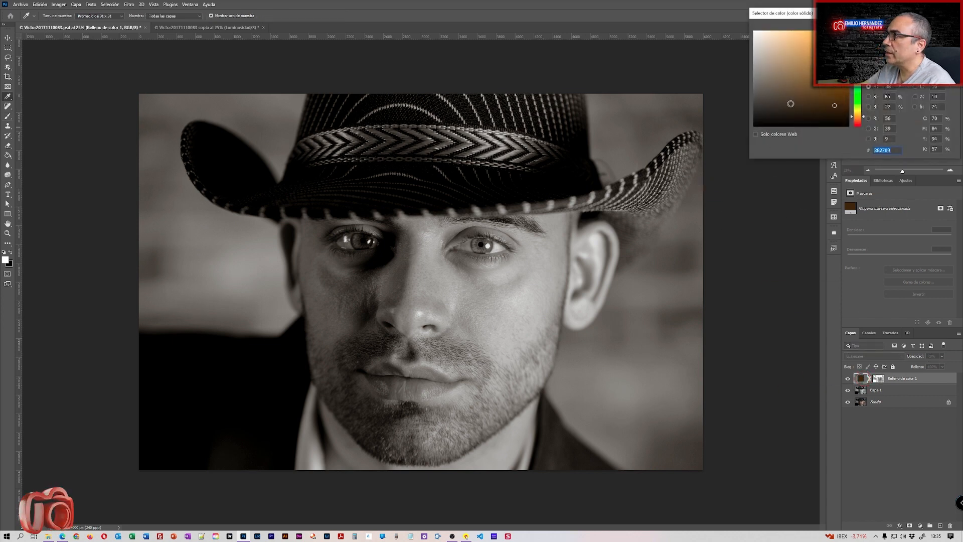
{"action": "left_click_drag", "start_coordinate": [757, 124], "coordinate": [730, 132]}
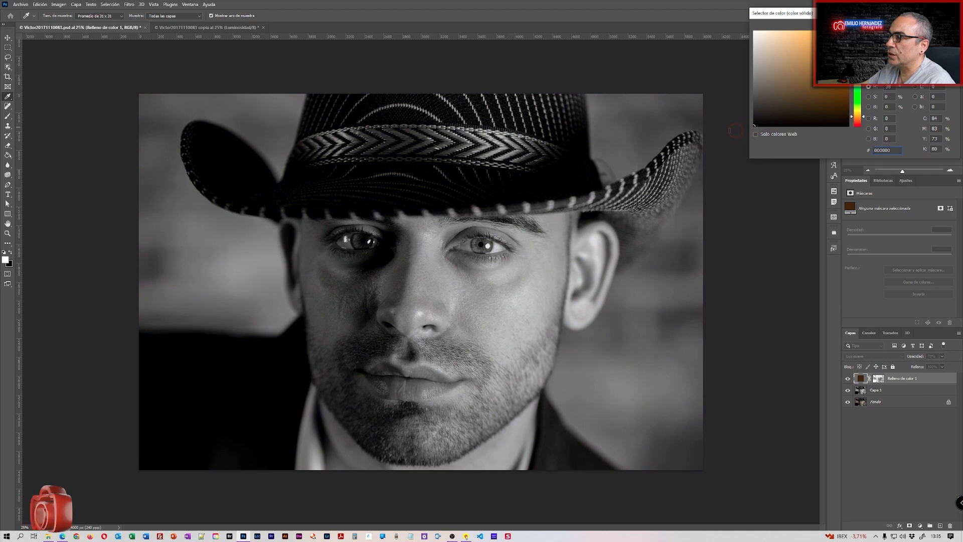
{"action": "left_click", "coordinate": [933, 25]}
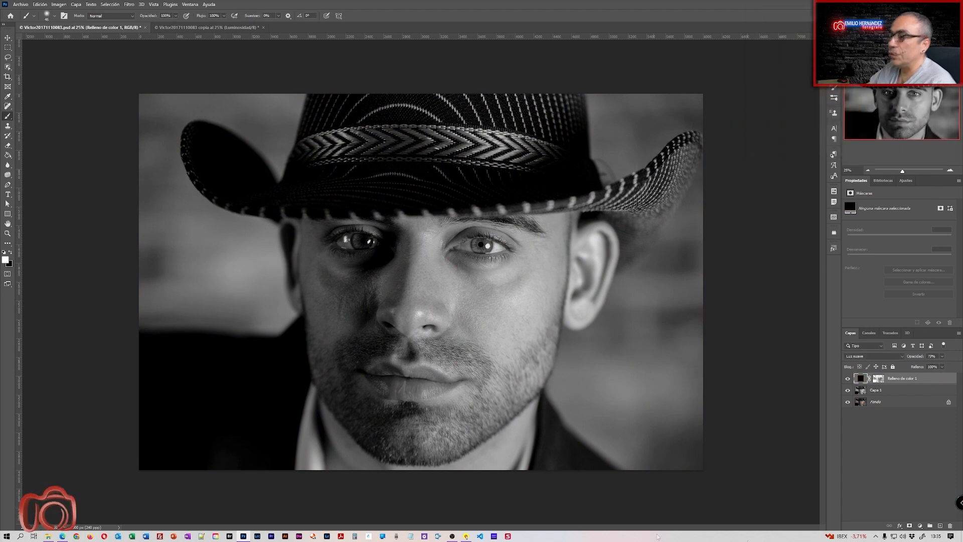
Step: Stamp all visible layers into a new top layer and apply the Paso alto filter to it with a radius of about 8 pixels
{"action": "key", "text": "shift+ctrl+alt+e"}
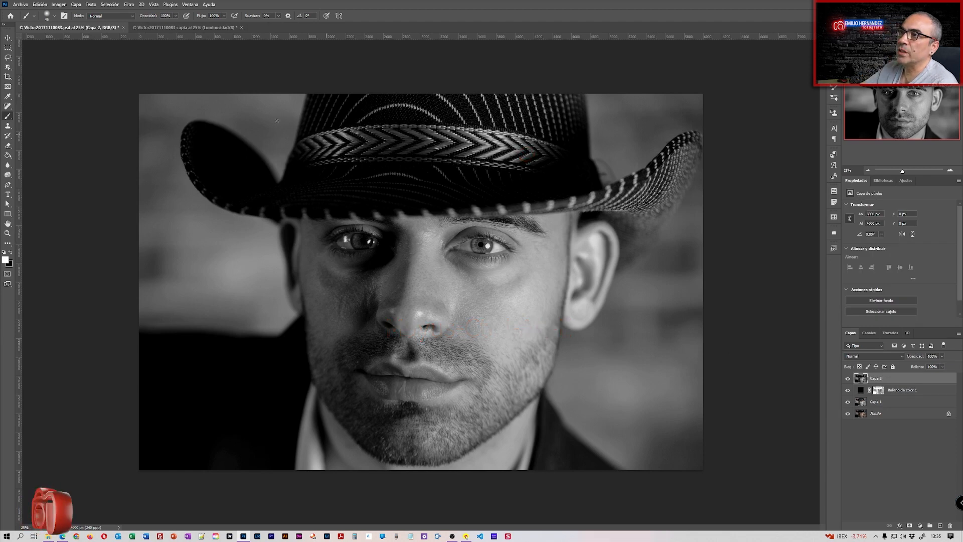
{"action": "left_click", "coordinate": [129, 4]}
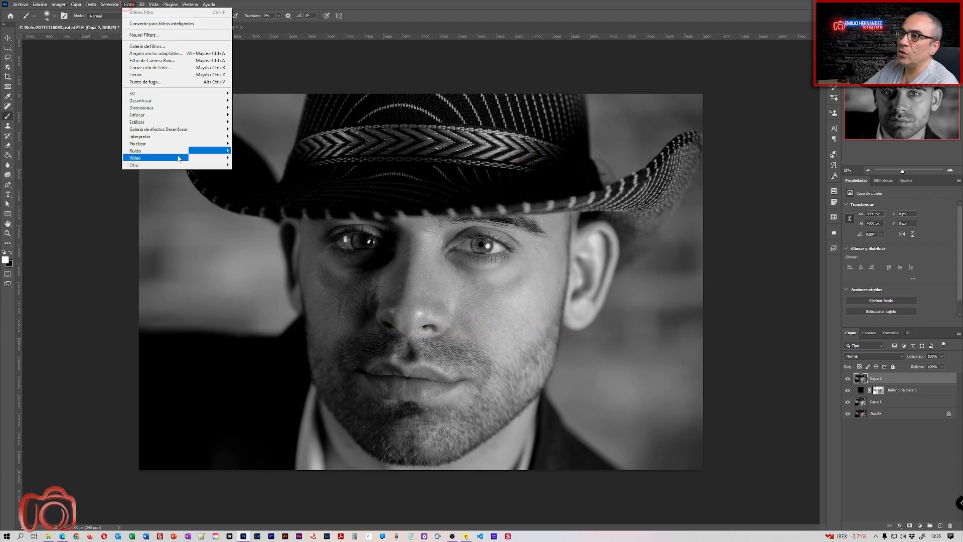
{"action": "mouse_move", "coordinate": [185, 167]}
{"action": "left_click", "coordinate": [266, 202]}
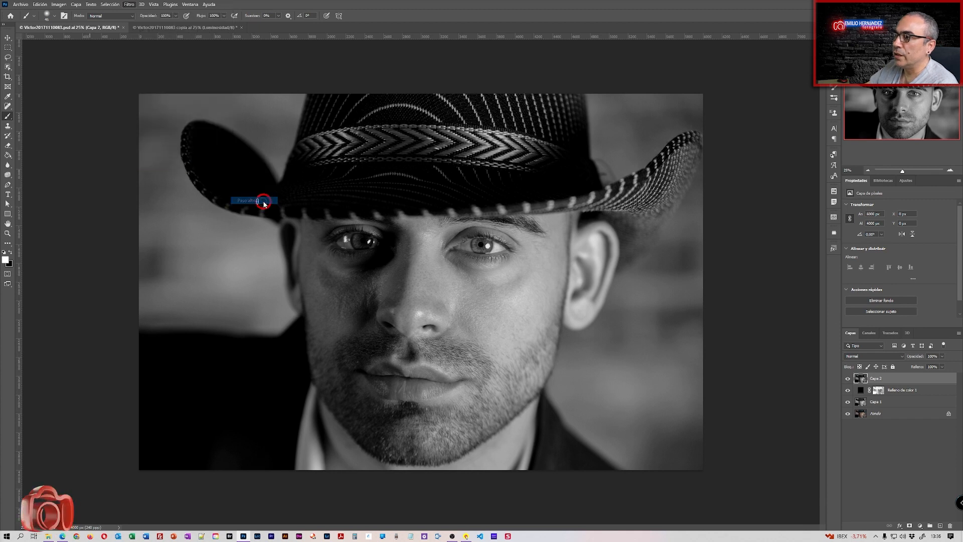
{"action": "left_click_drag", "start_coordinate": [443, 243], "coordinate": [446, 244]}
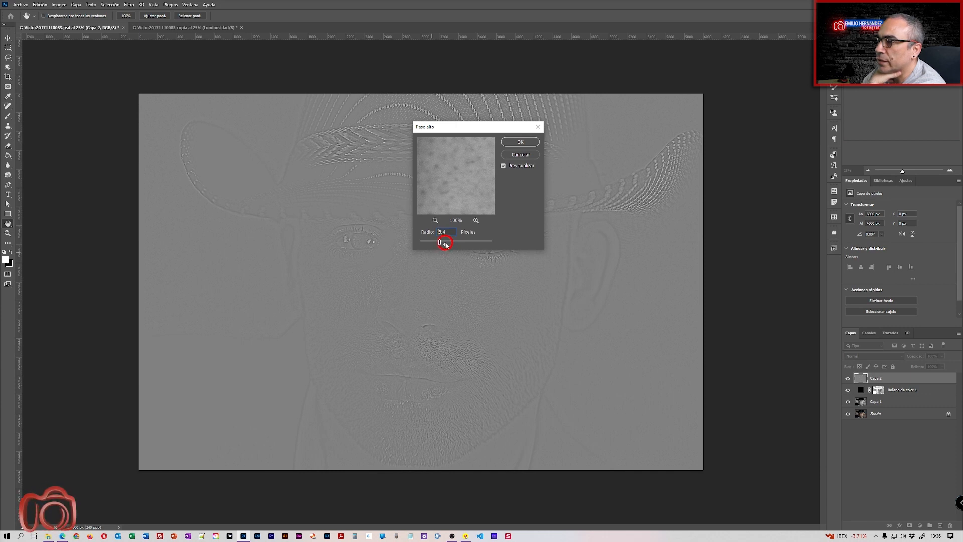
{"action": "left_click_drag", "start_coordinate": [446, 244], "coordinate": [445, 244]}
{"action": "left_click", "coordinate": [520, 141]}
{"action": "key", "text": "b"}
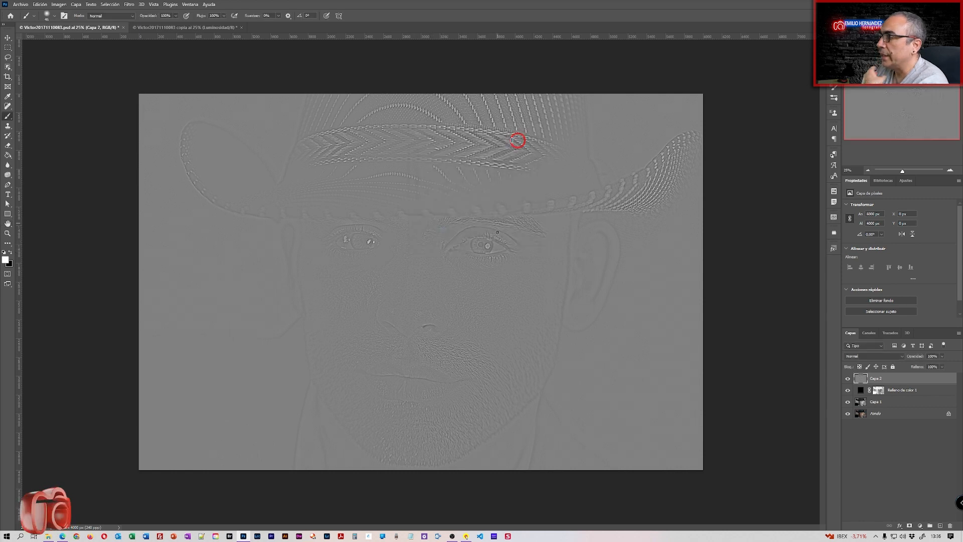
Step: Set the blend mode of the high-pass layer Capa 2 to Superponer
{"action": "left_click", "coordinate": [902, 356]}
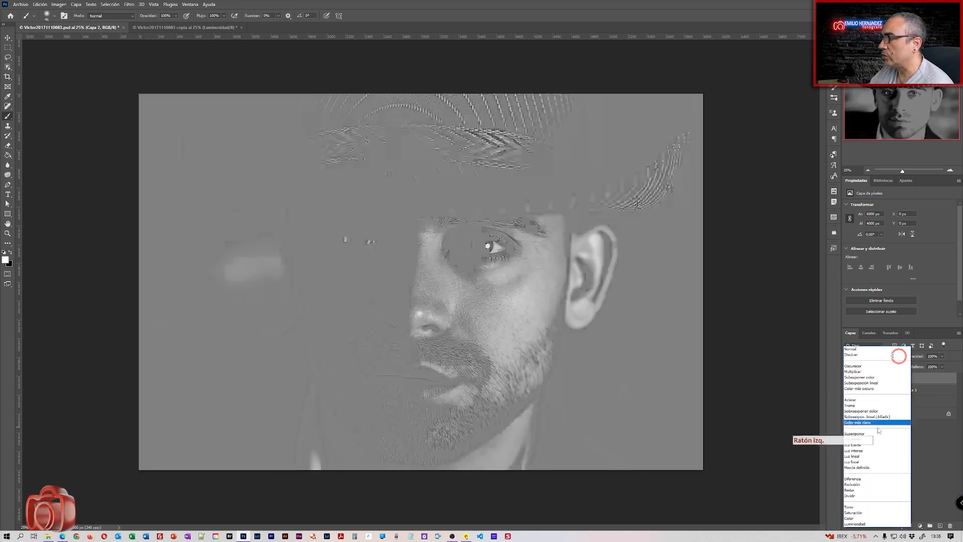
{"action": "left_click", "coordinate": [877, 434]}
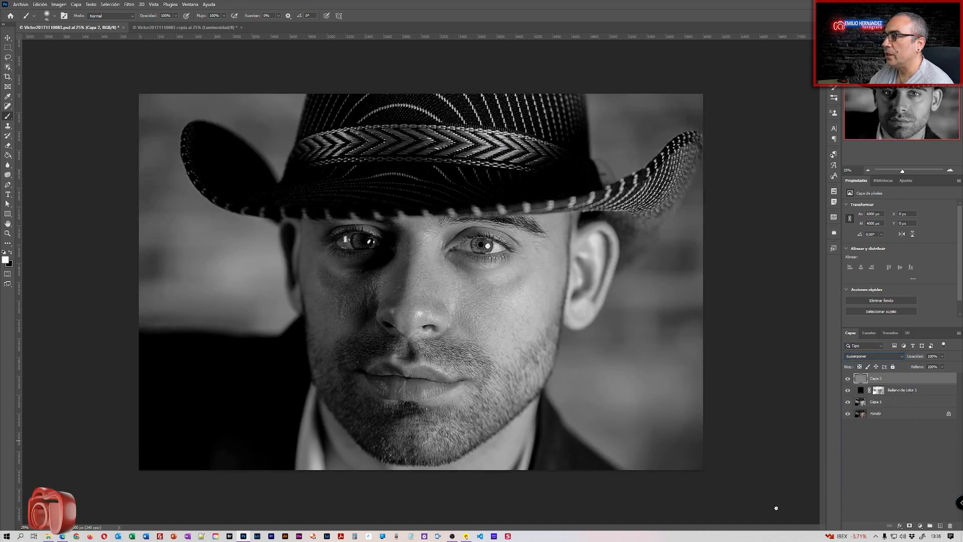